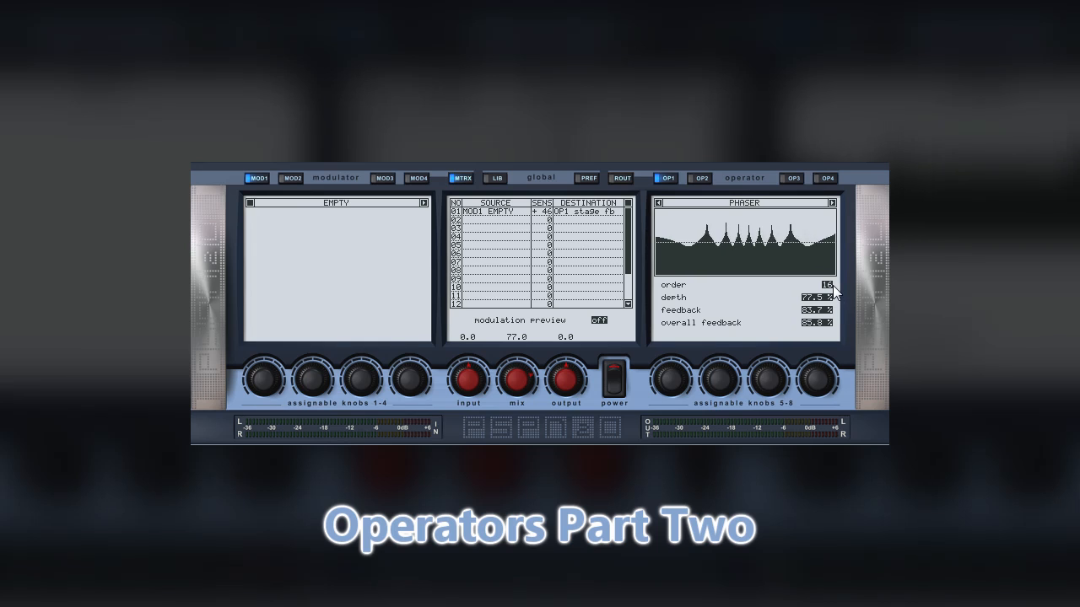
# Set the phaser to order 11 with 100 % depth, 57.7 % feedback and 76.8 % overall feedback
pyautogui.click(833, 285)
pyautogui.scroll(9, 833, 286)
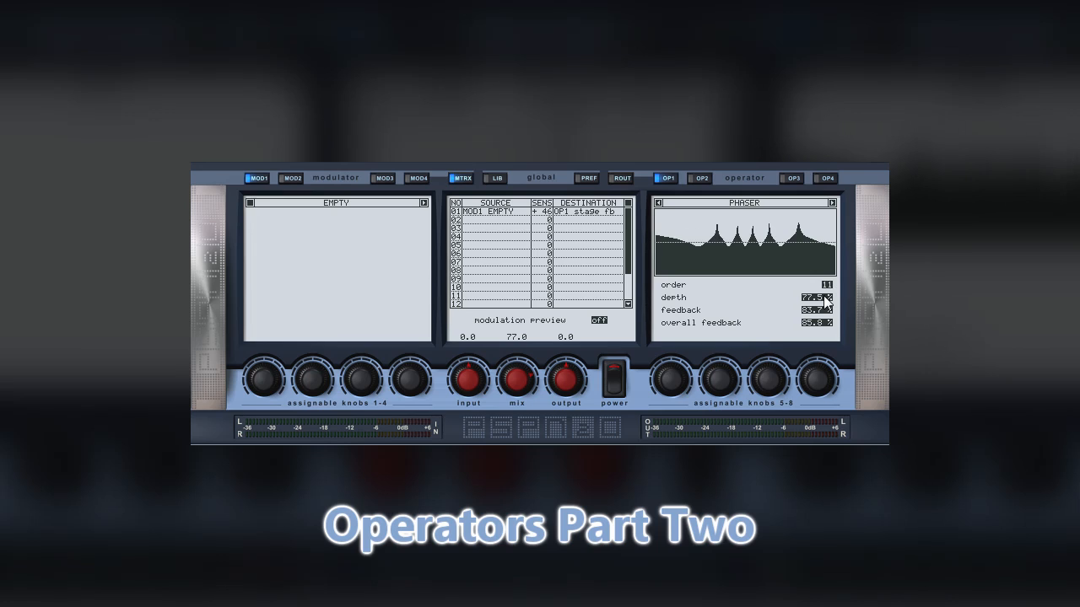
pyautogui.moveTo(826, 300); pyautogui.dragTo(830, 205)
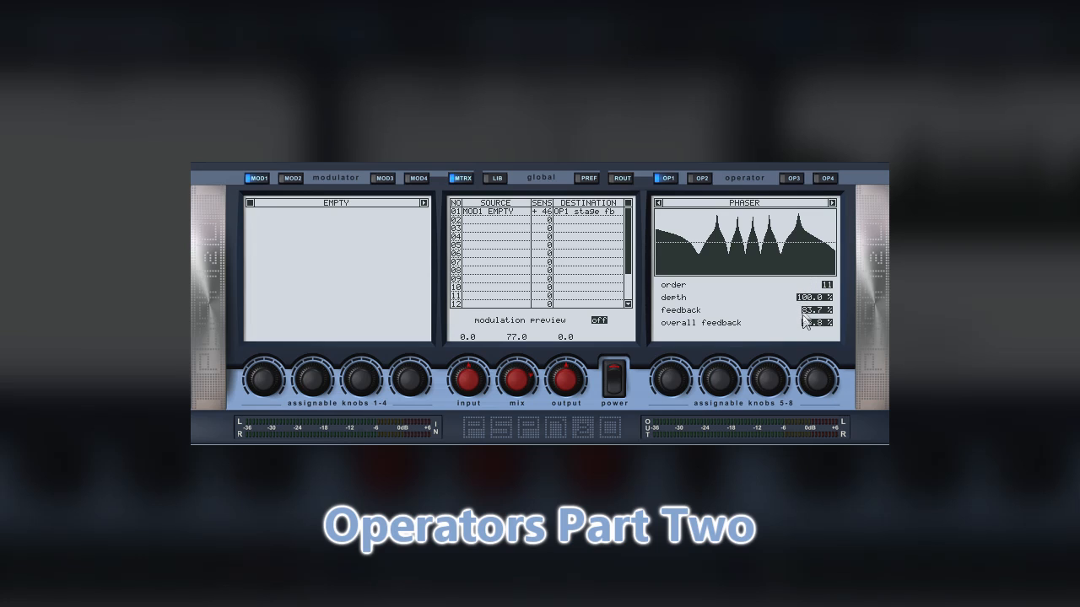
pyautogui.moveTo(822, 312); pyautogui.dragTo(817, 402)
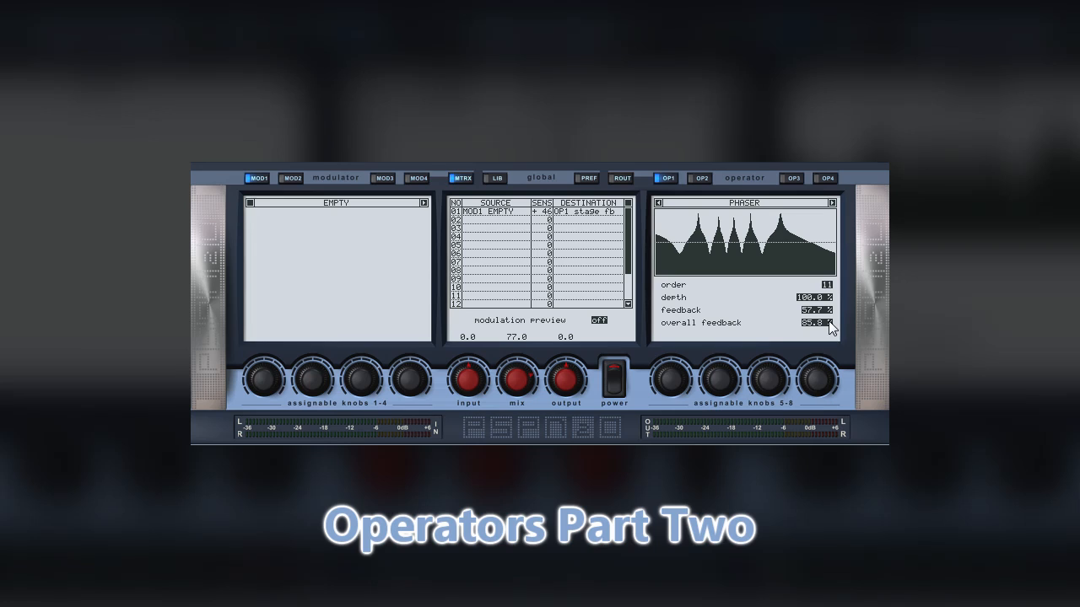
pyautogui.moveTo(831, 328); pyautogui.dragTo(824, 194)
pyautogui.moveTo(820, 175); pyautogui.dragTo(821, 336)
# Load the low frequency oscillator into the first modulator slot and set the phaser's order to 14
pyautogui.click(365, 205)
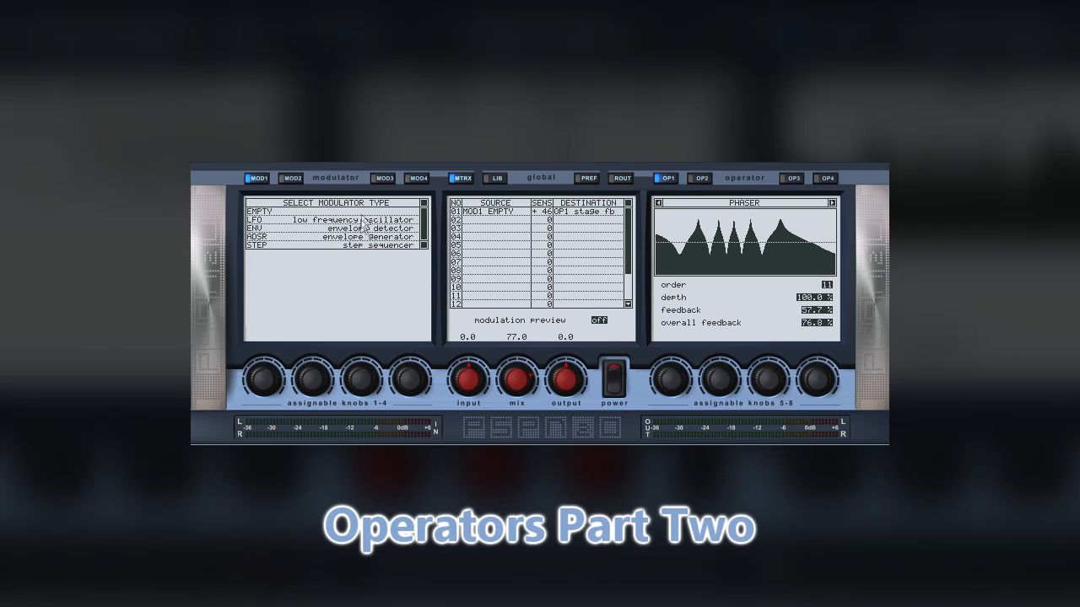
pyautogui.click(363, 220)
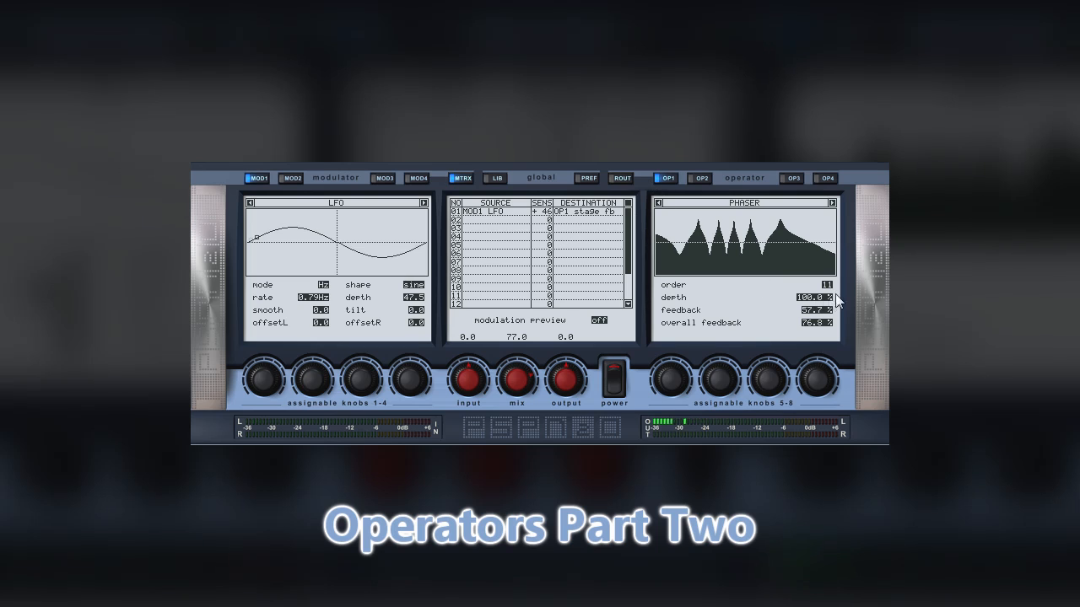
pyautogui.moveTo(827, 285); pyautogui.dragTo(825, 281)
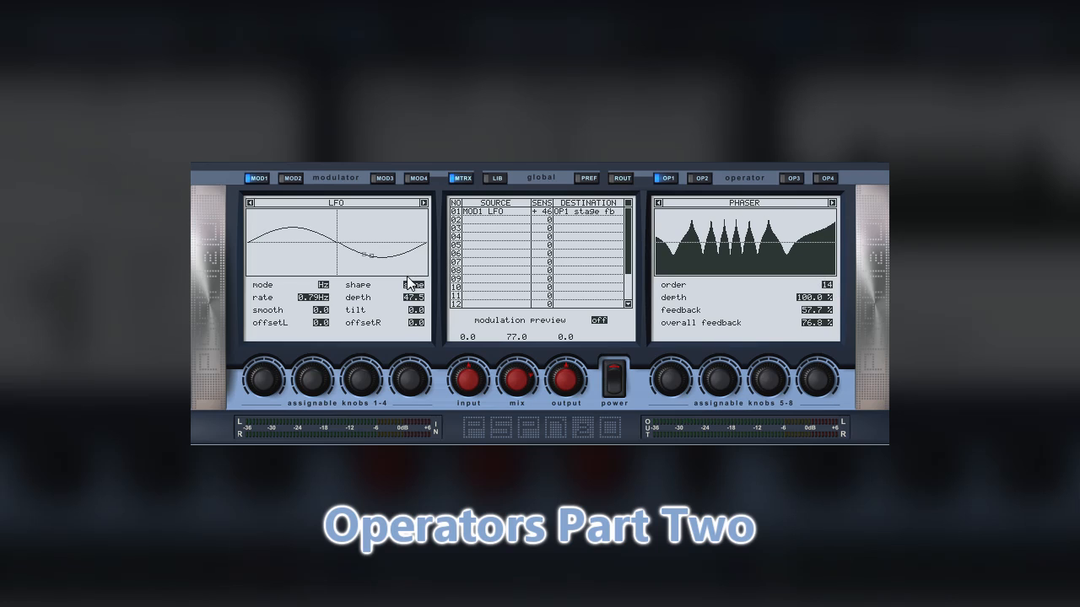
# Try the saw shape for the LFO and compare the phaser's sound with the effect bypassed and re-enabled
pyautogui.scroll(-3, 410, 287)
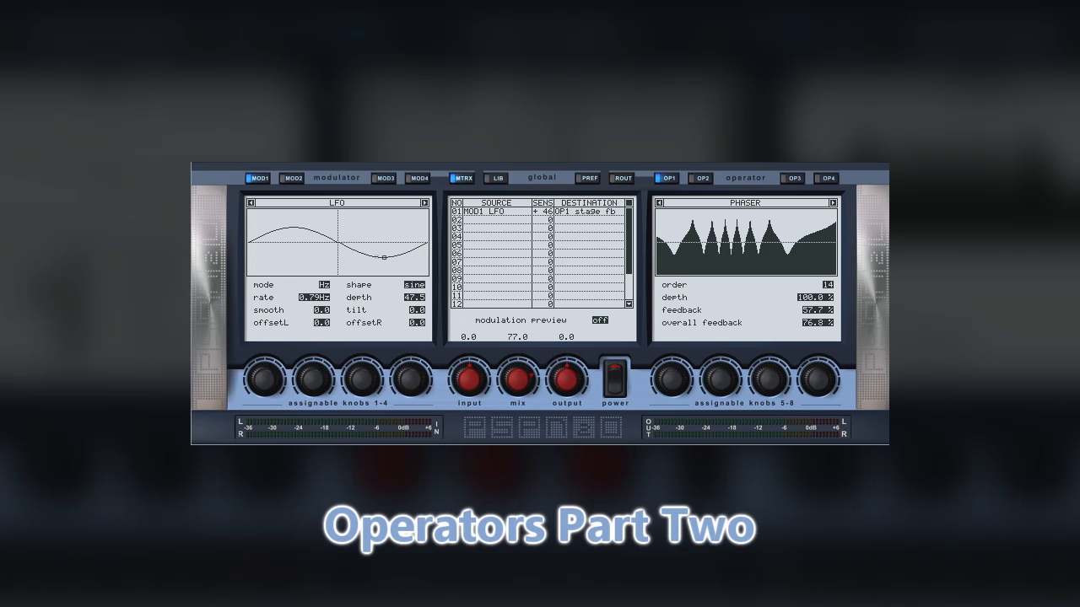
pyautogui.click(616, 382)
pyautogui.click(614, 386)
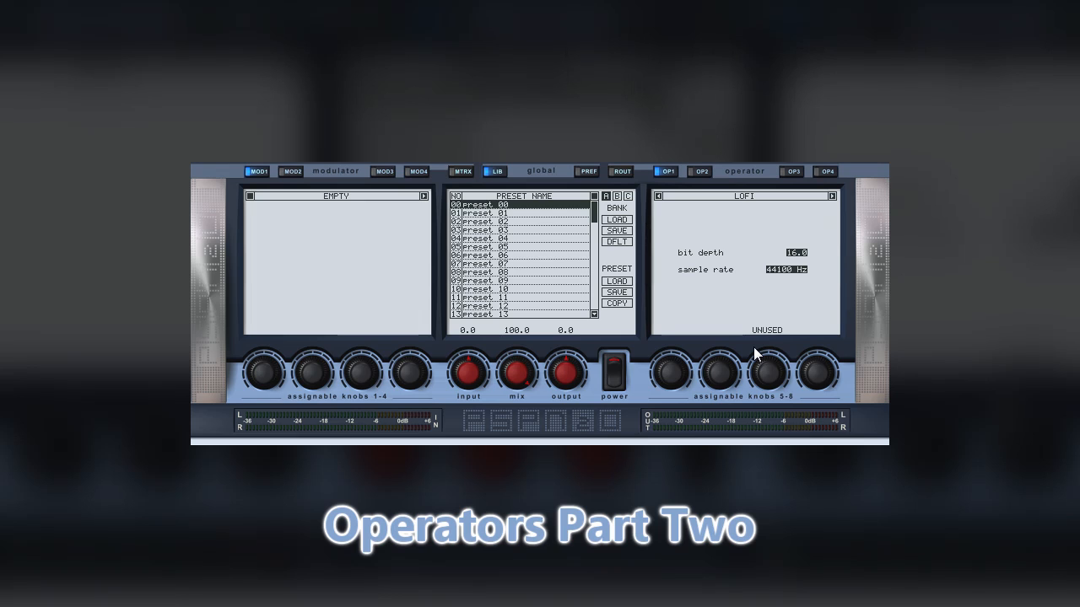
# Lower the lofi operator's bit depth to 7.0 and reduce the sample rate, continuing to lower both while audio plays
pyautogui.moveTo(754, 346); pyautogui.dragTo(768, 399)
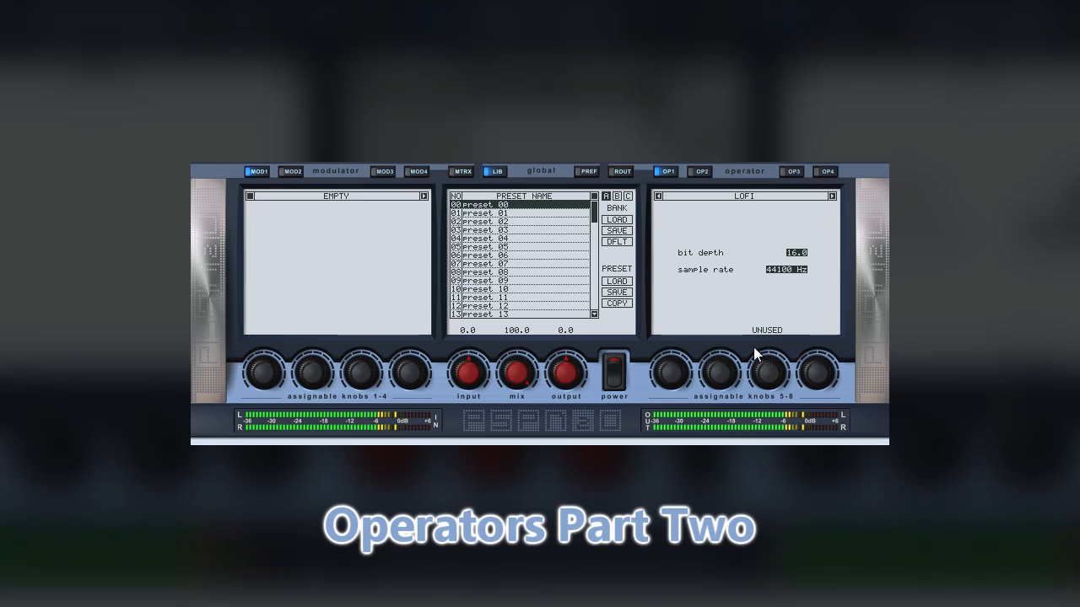
pyautogui.moveTo(800, 252); pyautogui.dragTo(795, 278)
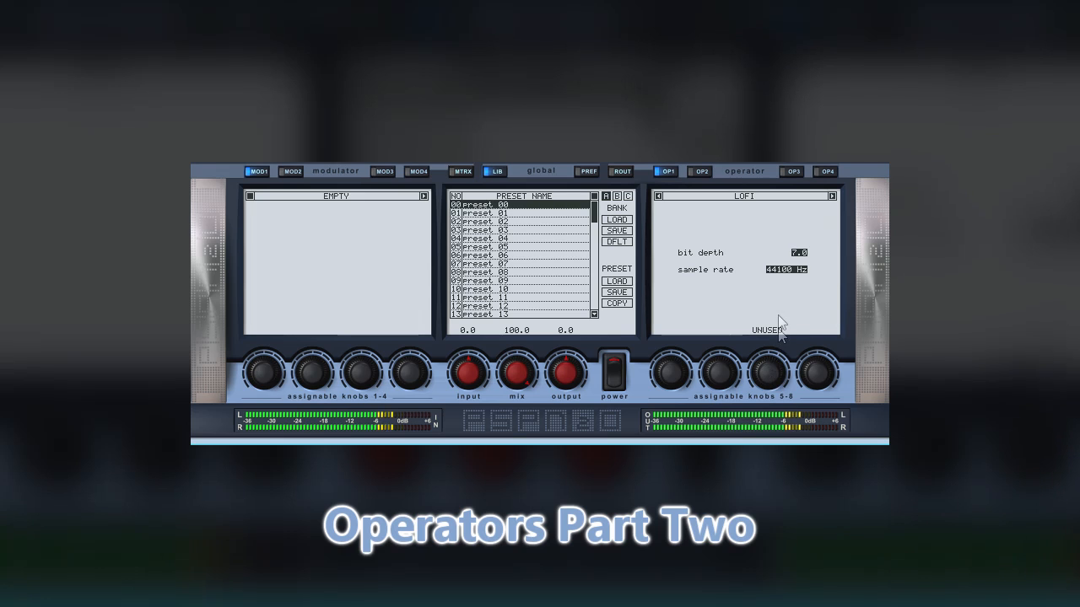
pyautogui.moveTo(776, 268); pyautogui.dragTo(769, 399)
pyautogui.moveTo(797, 253); pyautogui.dragTo(800, 308)
pyautogui.moveTo(788, 270); pyautogui.dragTo(783, 318)
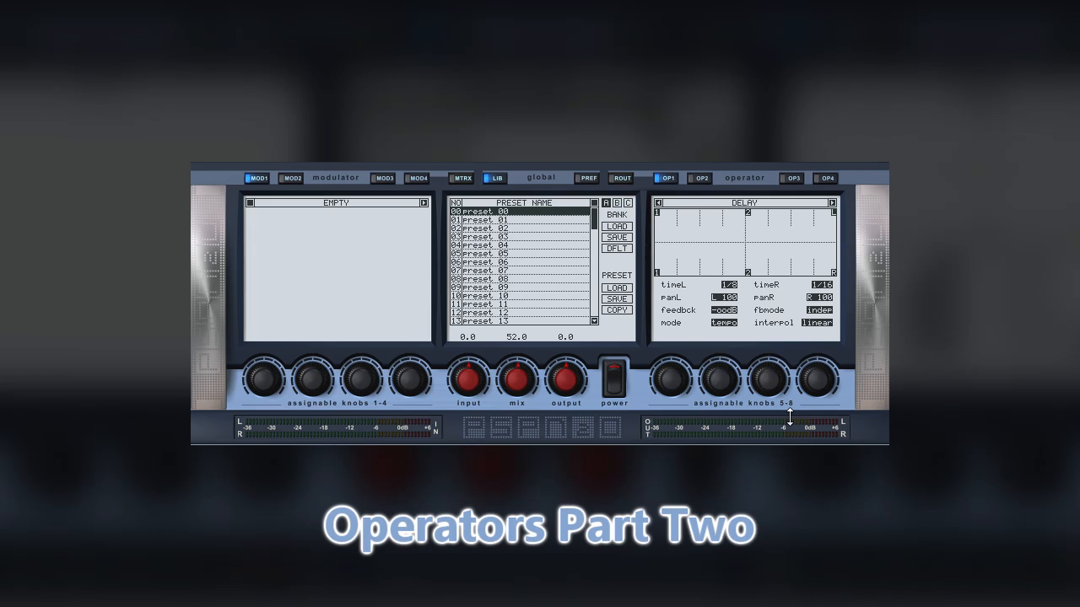
# Switch the delay to time mode and back to tempo mode, and change its feedback mode for playback
pyautogui.click(723, 322)
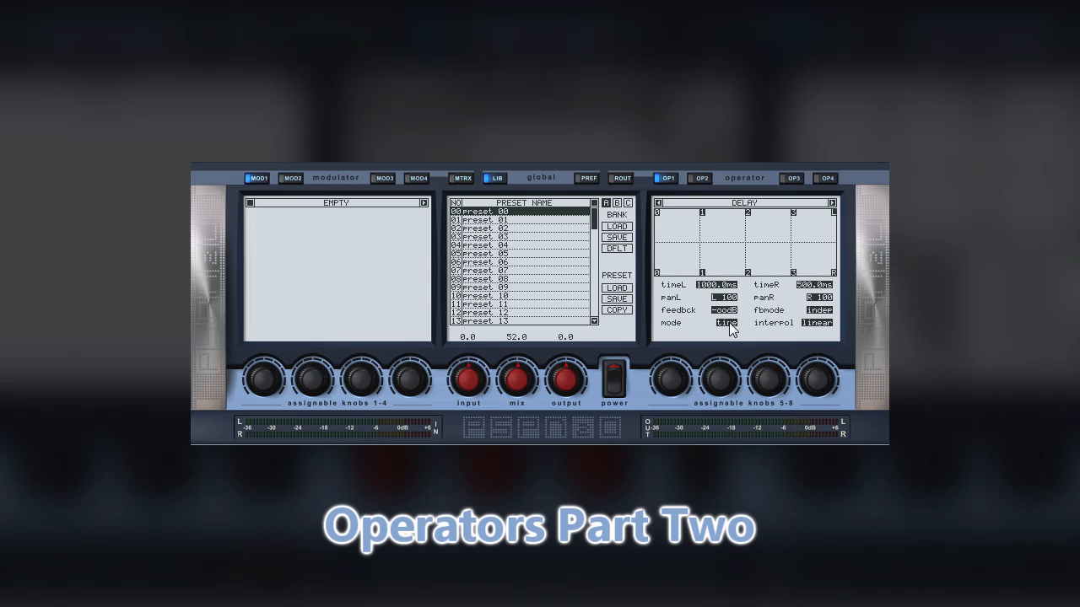
pyautogui.click(724, 323)
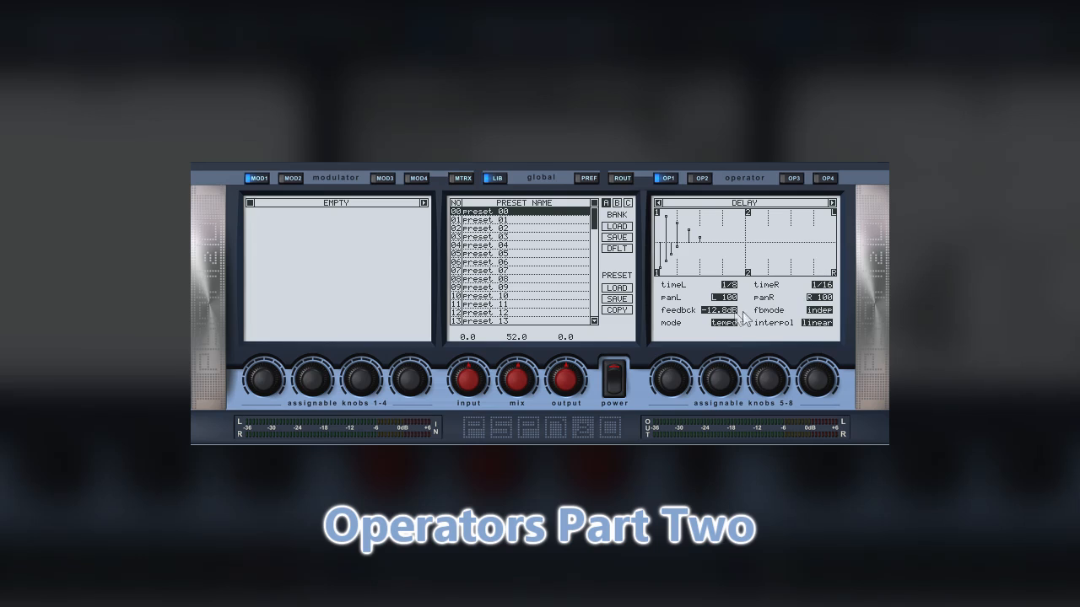
pyautogui.click(828, 311)
pyautogui.press('space')
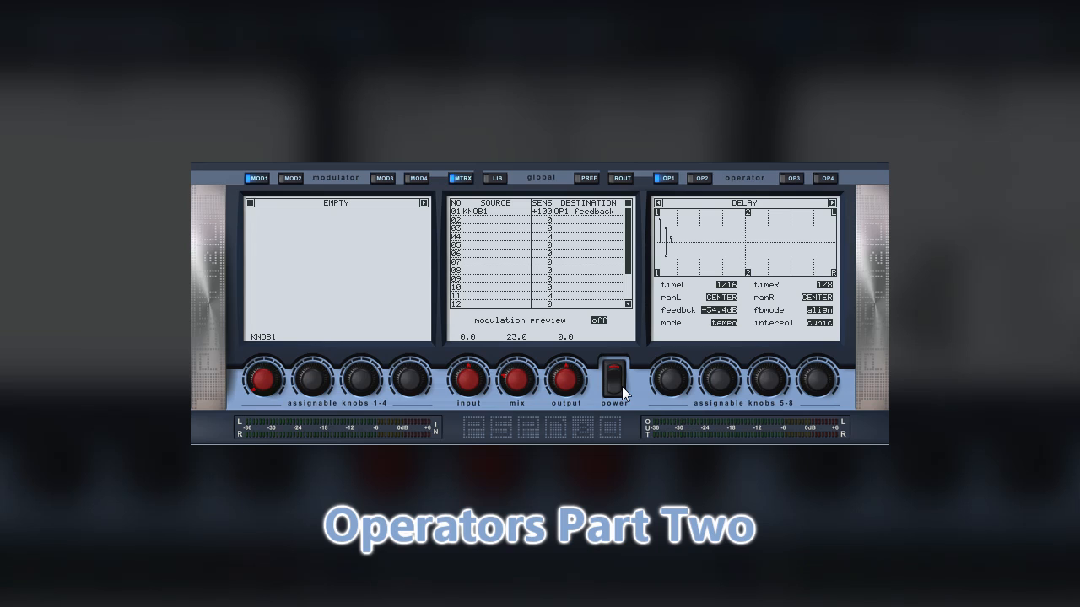
# Play the audio and sweep assignable knob 1 up to about 56.5 and back down to modulate the delay feedback
pyautogui.press('space')
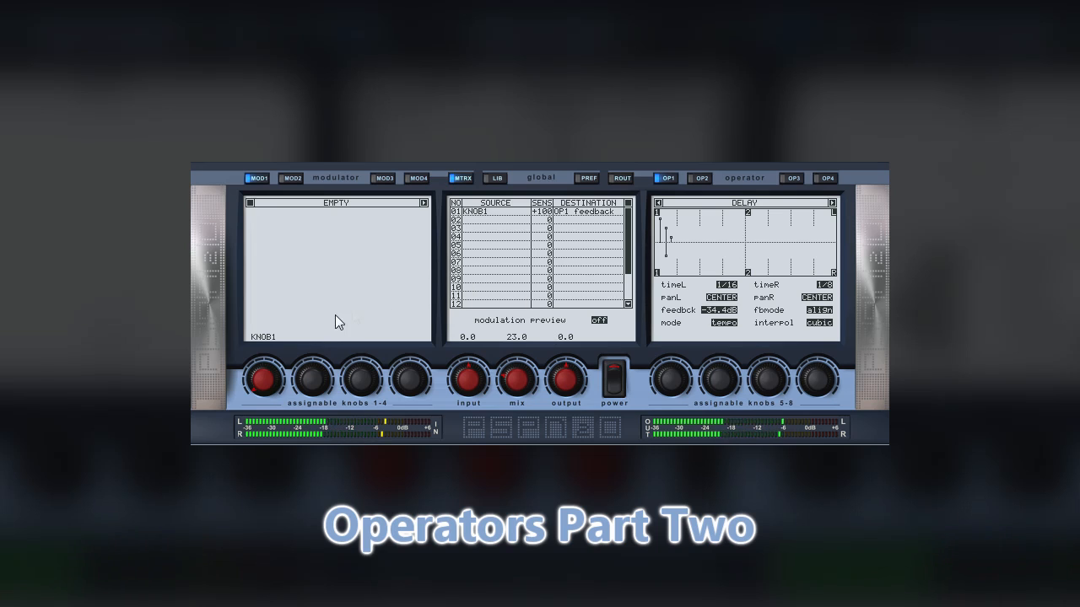
pyautogui.moveTo(272, 383); pyautogui.dragTo(264, 312)
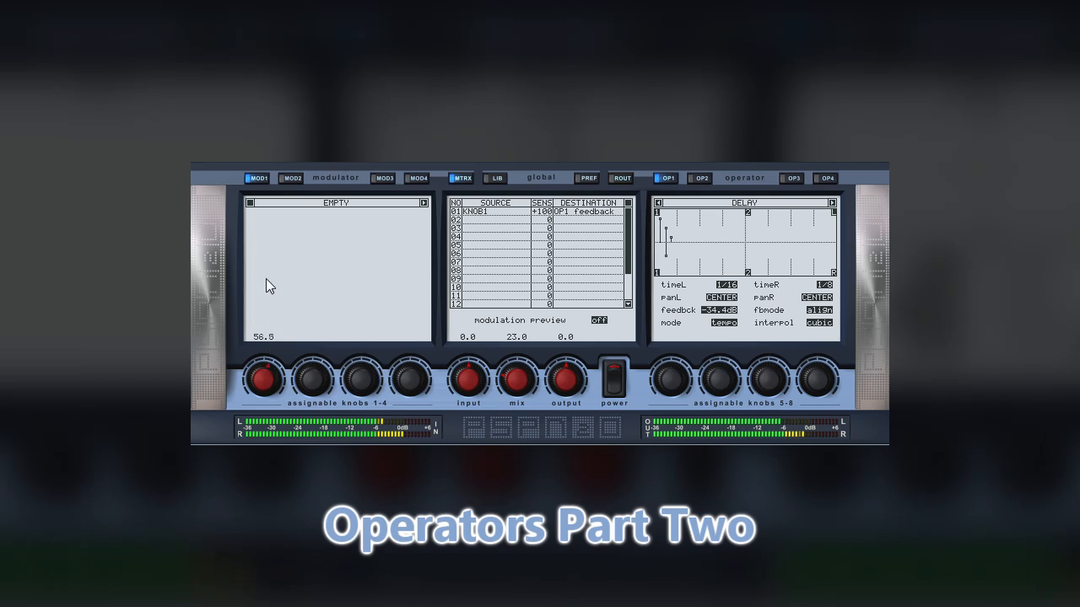
pyautogui.moveTo(266, 279); pyautogui.dragTo(270, 382)
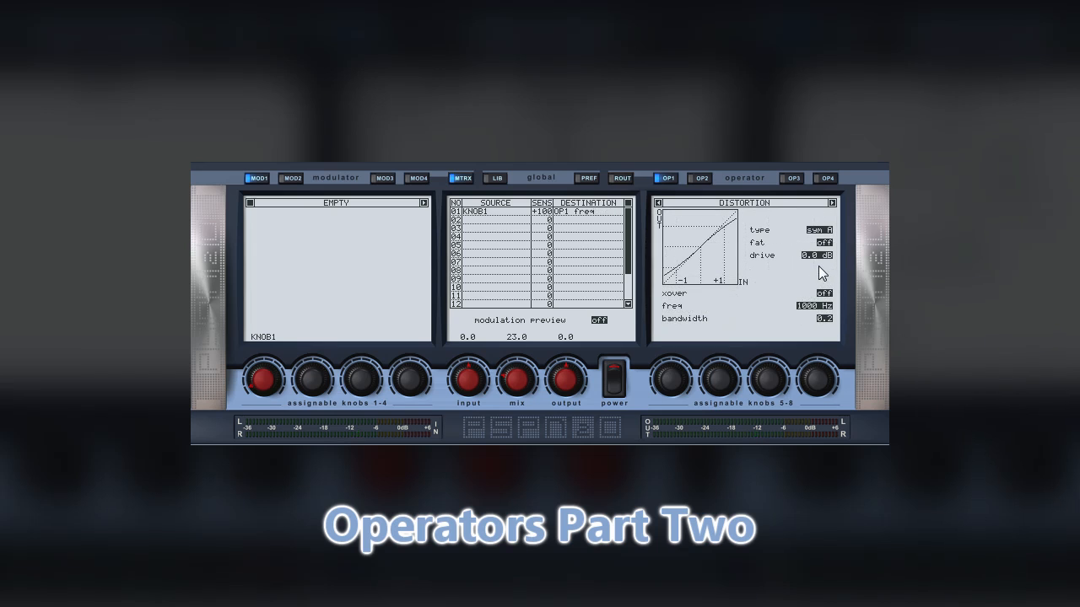
# Raise the distortion operator's drive to about 24 dB and start playback
pyautogui.moveTo(820, 255); pyautogui.dragTo(834, 186)
pyautogui.moveTo(835, 187); pyautogui.dragTo(835, 167)
pyautogui.press('space')
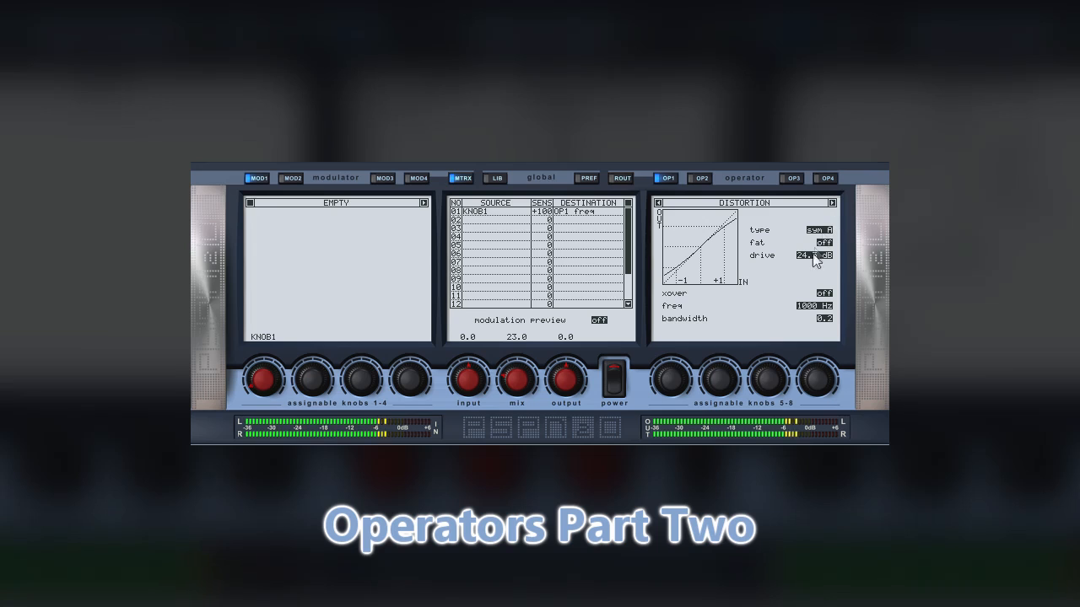
# Audition the distortion types through asym A and asym C, ending on clip, and raise the drive to 59.7 dB
pyautogui.click(819, 231)
pyautogui.click(819, 230)
pyautogui.click(819, 231)
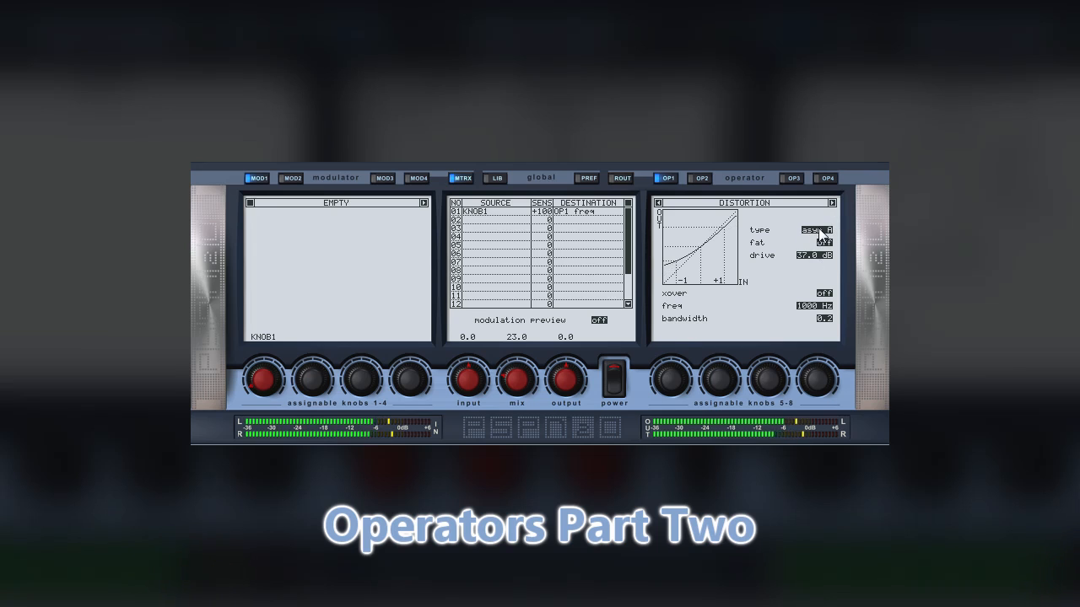
pyautogui.click(819, 230)
pyautogui.click(819, 231)
pyautogui.moveTo(815, 258); pyautogui.dragTo(825, 214)
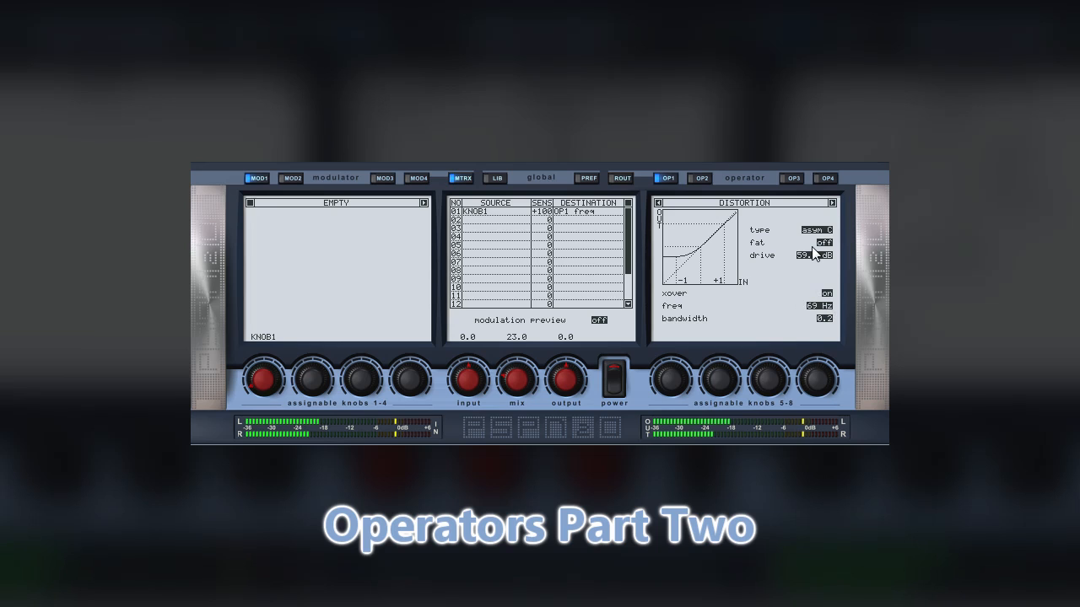
pyautogui.click(822, 230)
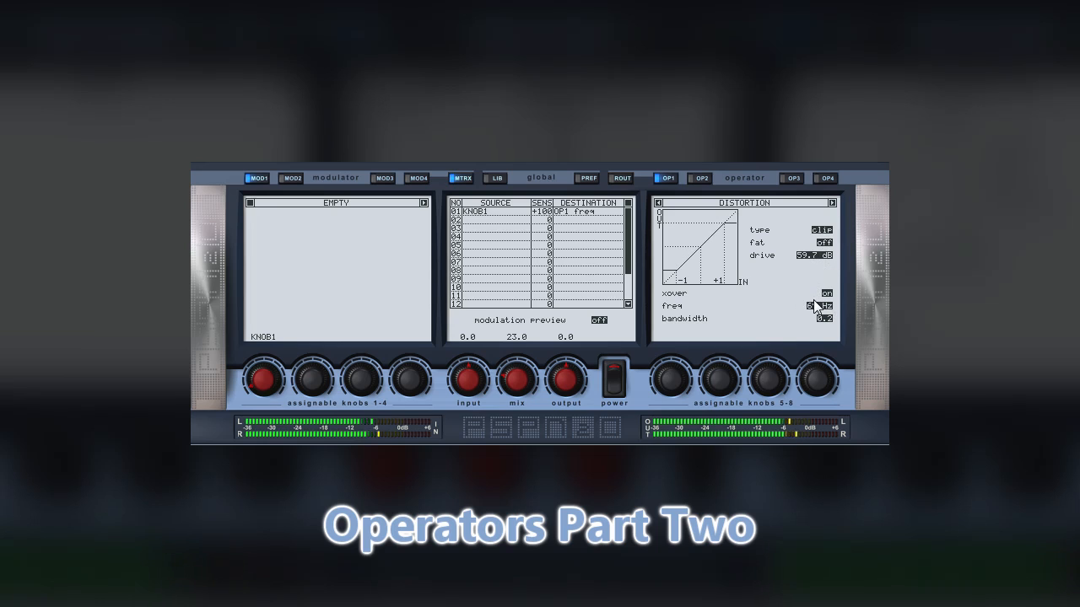
# During playback, sweep the distortion's crossover frequency up to 5623 Hz and down to 184 Hz, and turn up assignable knob 1 slightly
pyautogui.moveTo(812, 307); pyautogui.dragTo(812, 157)
pyautogui.press('space')
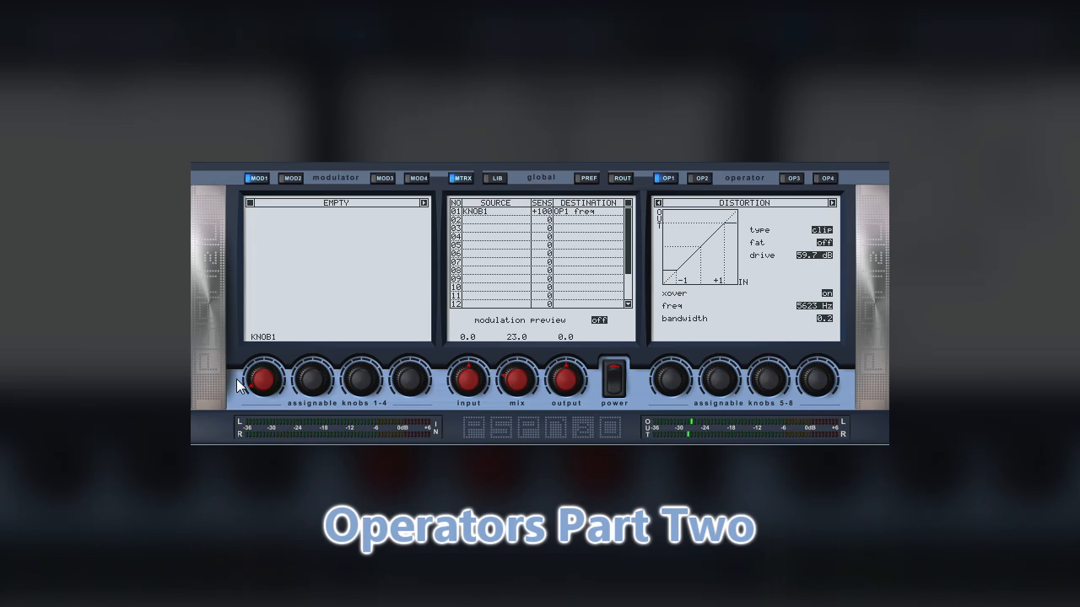
pyautogui.press('space')
pyautogui.moveTo(814, 307); pyautogui.dragTo(791, 429)
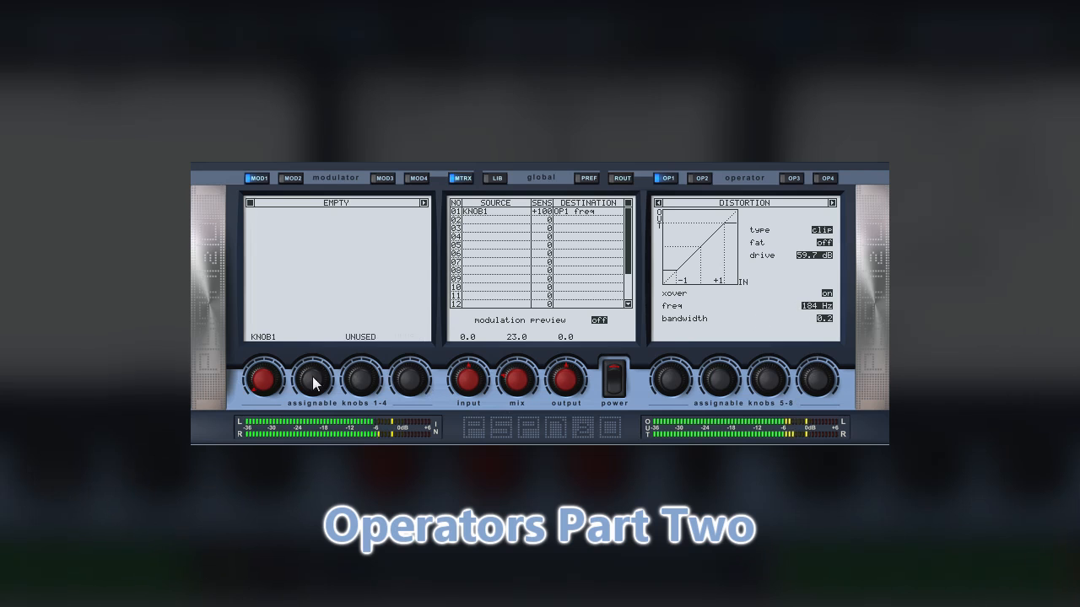
pyautogui.moveTo(274, 382)
pyautogui.mouseDown()
pyautogui.moveTo(280, 234)
pyautogui.moveTo(265, 333)
pyautogui.moveTo(272, 367)
pyautogui.mouseUp()
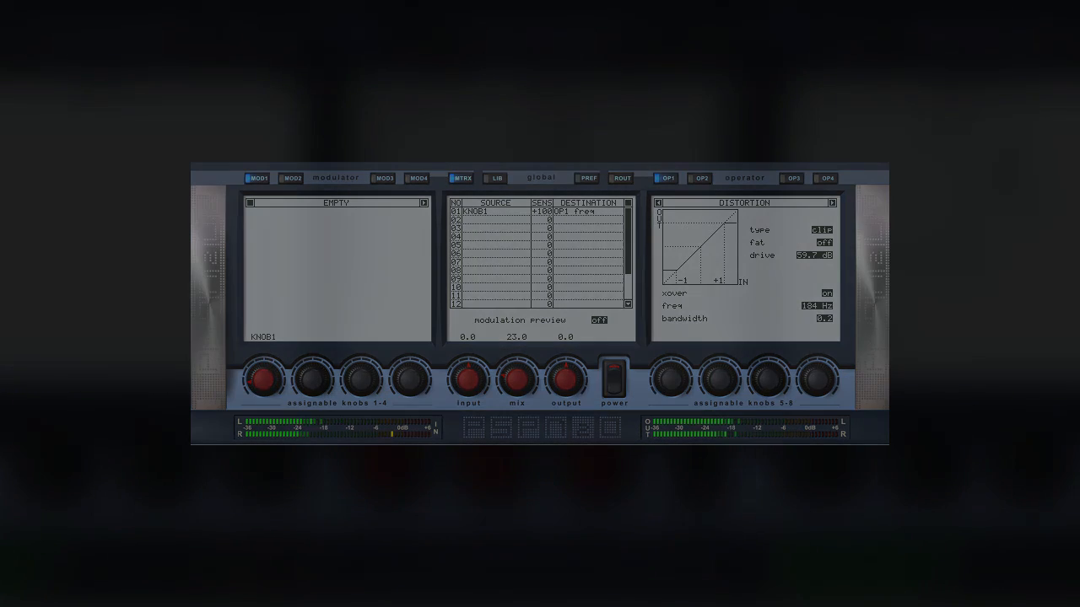